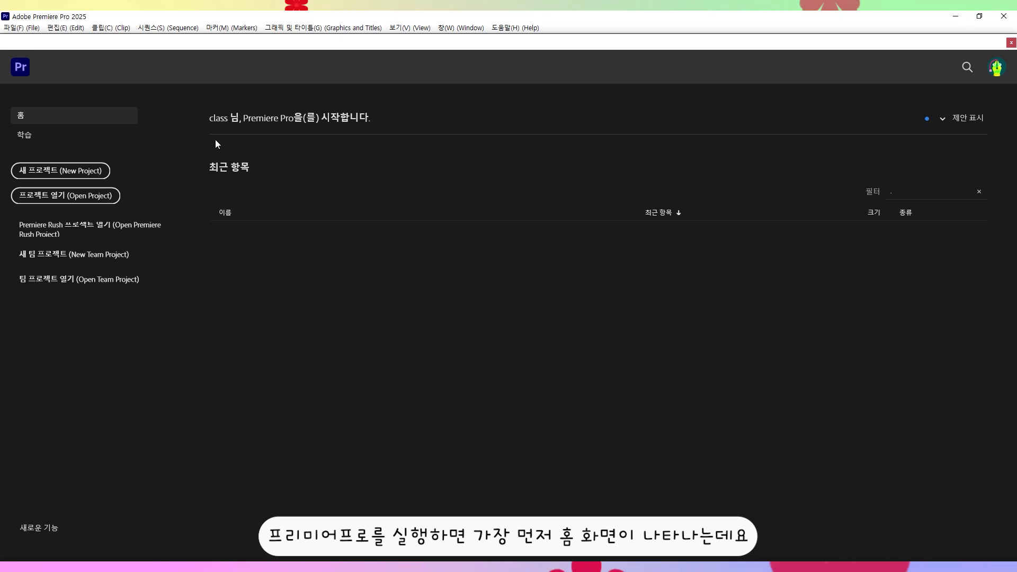
Start a new project named 2025_0418_여행 and display the available project templates
{"action": "left_click", "coordinate": [104, 175]}
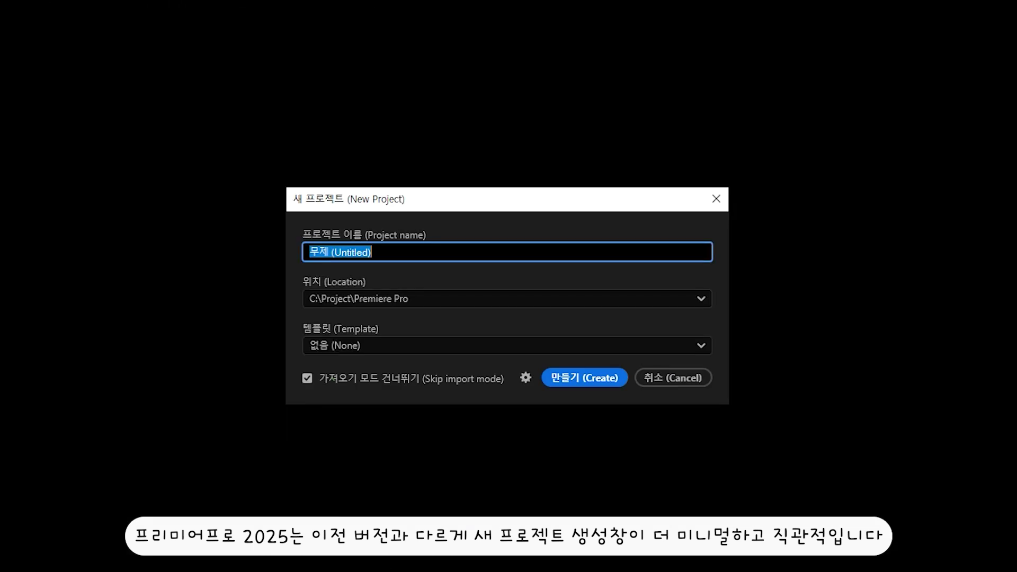
{"action": "type", "text": "0"}
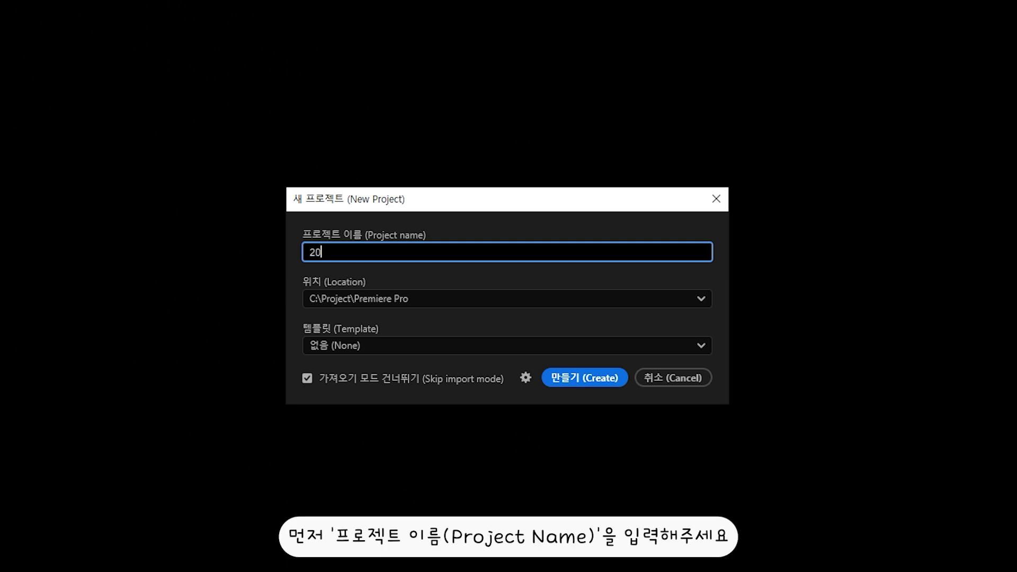
{"action": "type", "text": "25_0"}
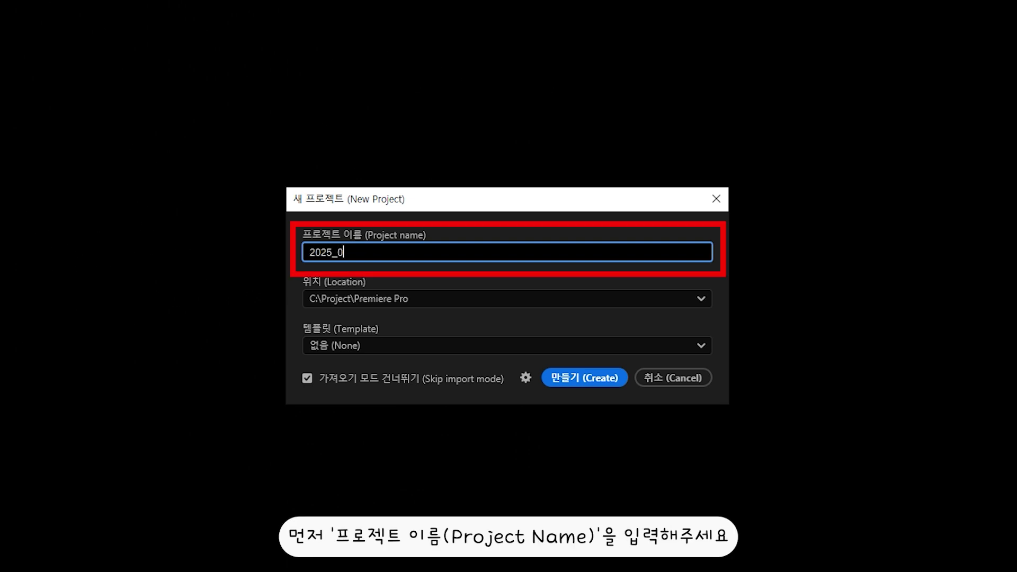
{"action": "type", "text": "418_여행"}
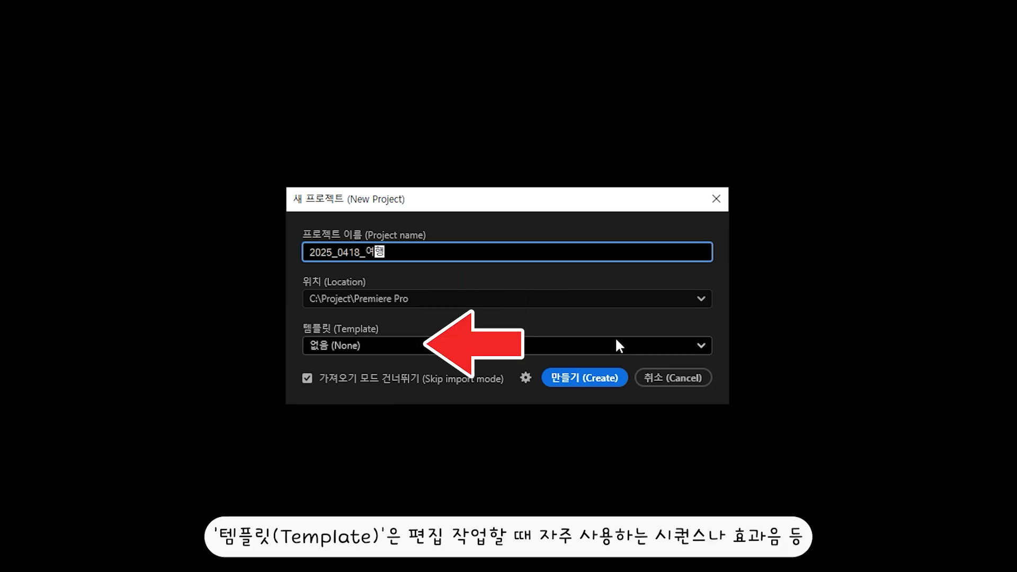
{"action": "left_click", "coordinate": [701, 347]}
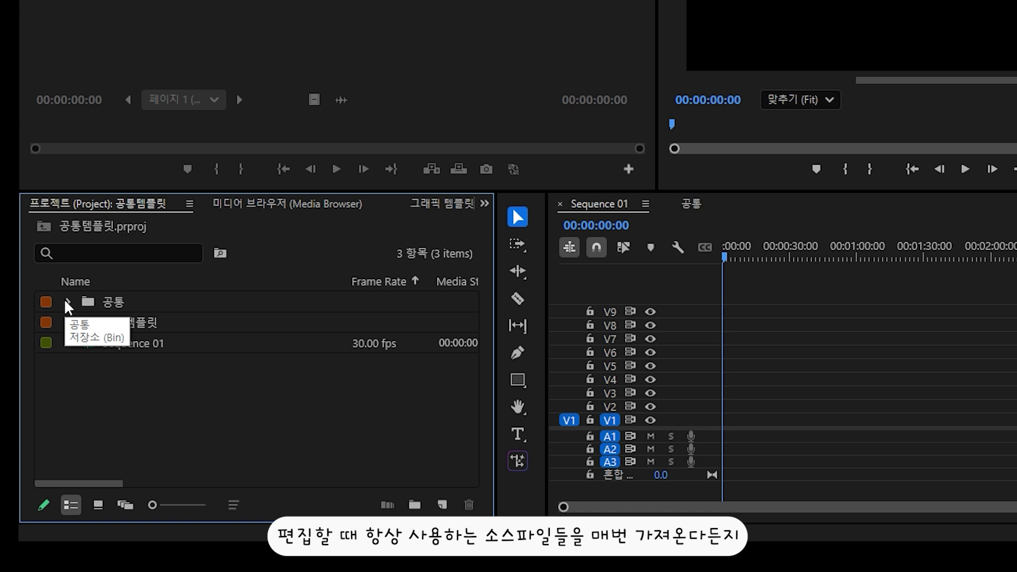
Examine the folder structure of the 공통템플릿 project by expanding and collapsing the 공통, 소스 and 자막템플릿 bins
{"action": "left_click", "coordinate": [68, 302]}
{"action": "left_click", "coordinate": [85, 322]}
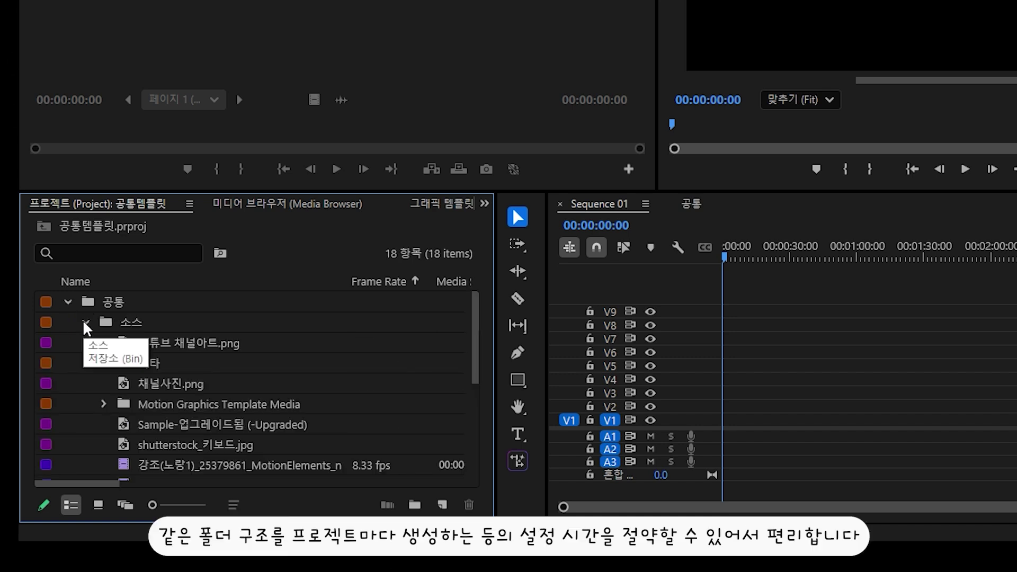
{"action": "left_click", "coordinate": [86, 322]}
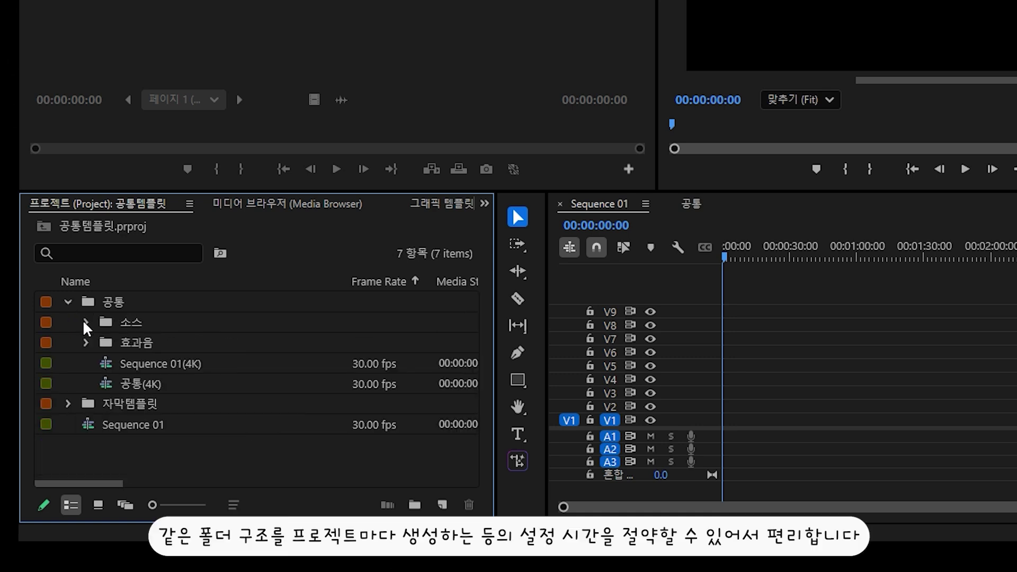
{"action": "left_click", "coordinate": [66, 404]}
{"action": "left_click", "coordinate": [67, 405]}
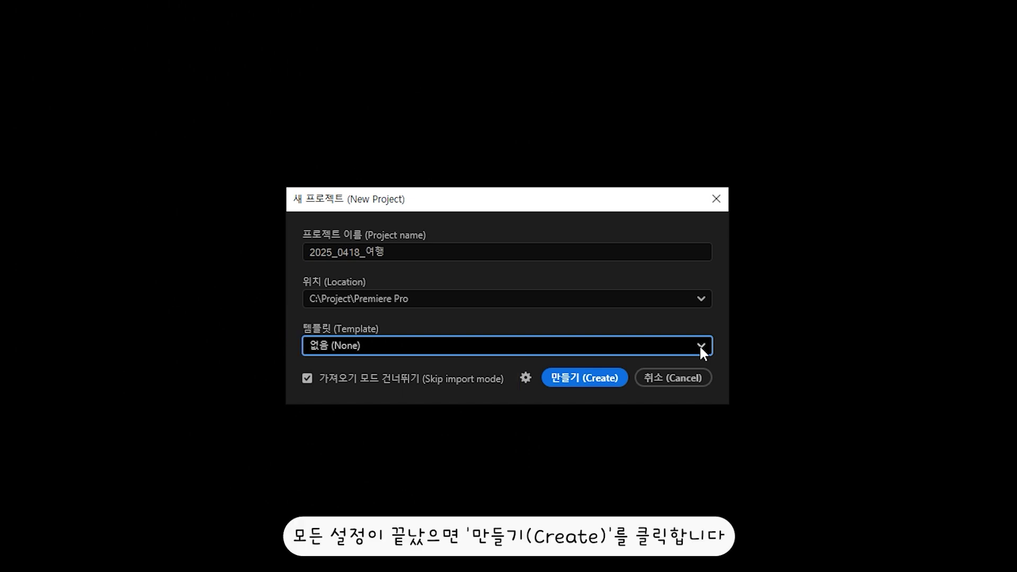
Create the project without a template and switch to the Editing workspace
{"action": "left_click", "coordinate": [608, 378]}
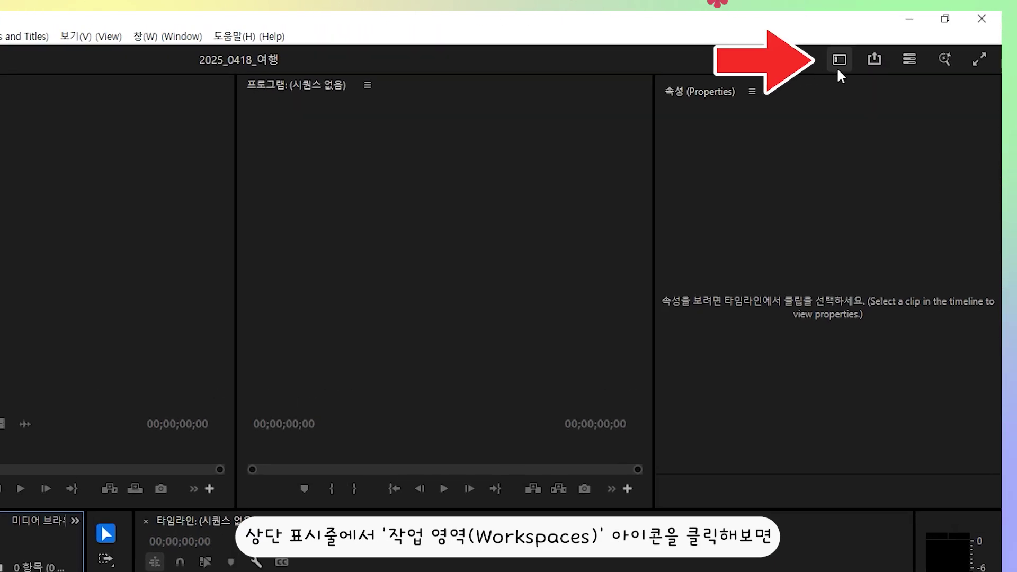
{"action": "left_click", "coordinate": [837, 70]}
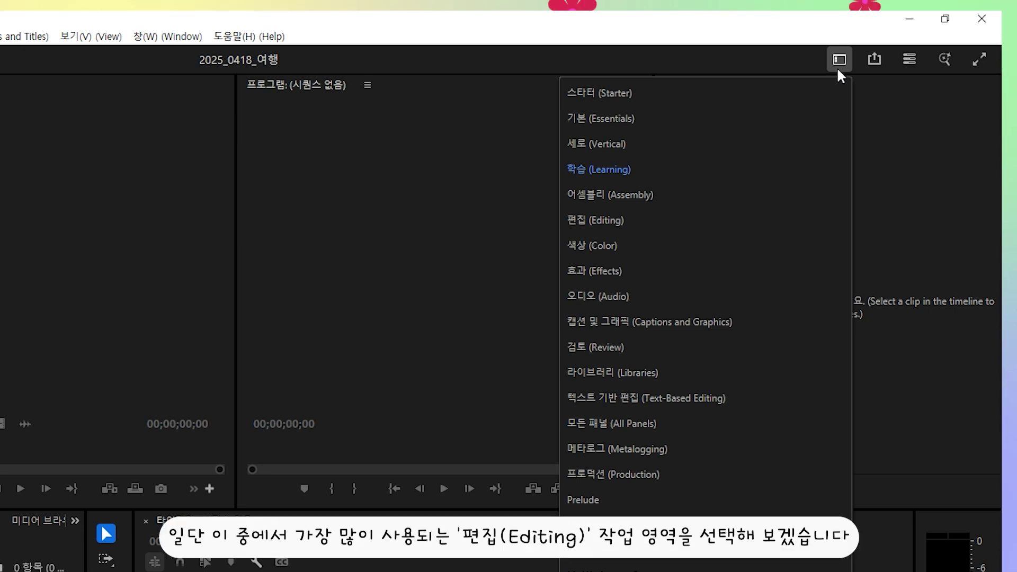
{"action": "left_click", "coordinate": [753, 221]}
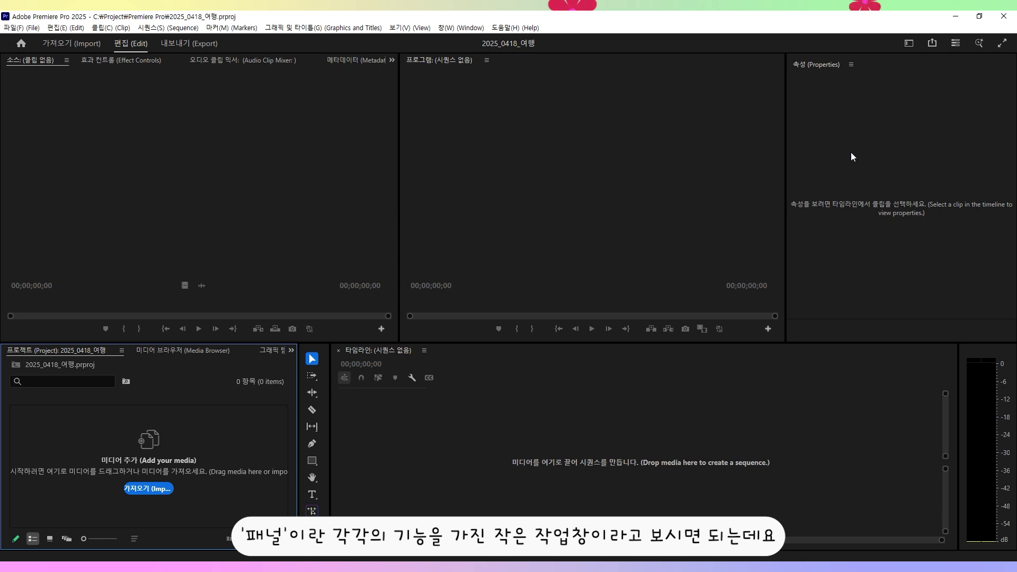
Check which panels are available and which are open in the current workspace
{"action": "left_click", "coordinate": [459, 28]}
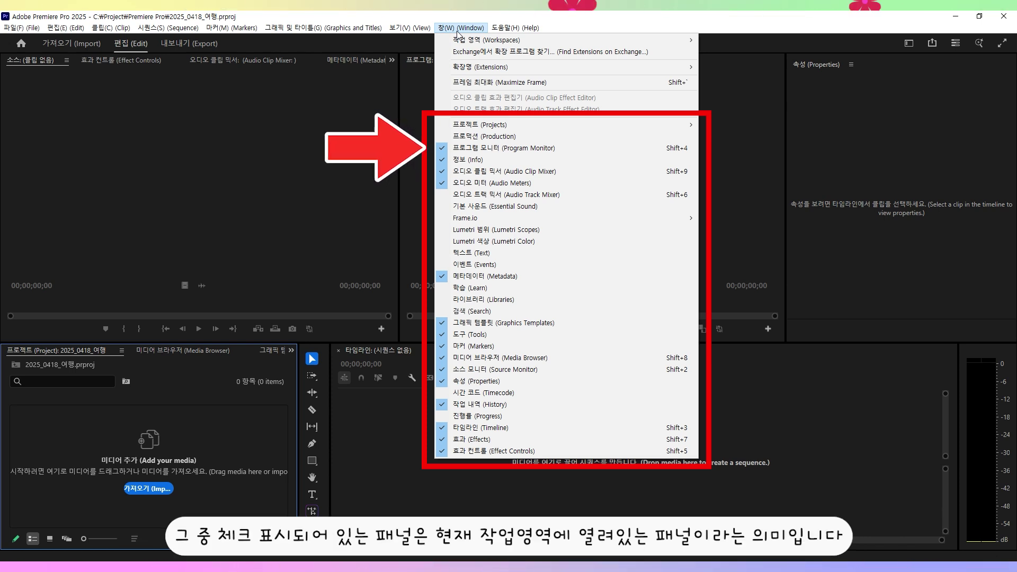
{"action": "left_click", "coordinate": [458, 33]}
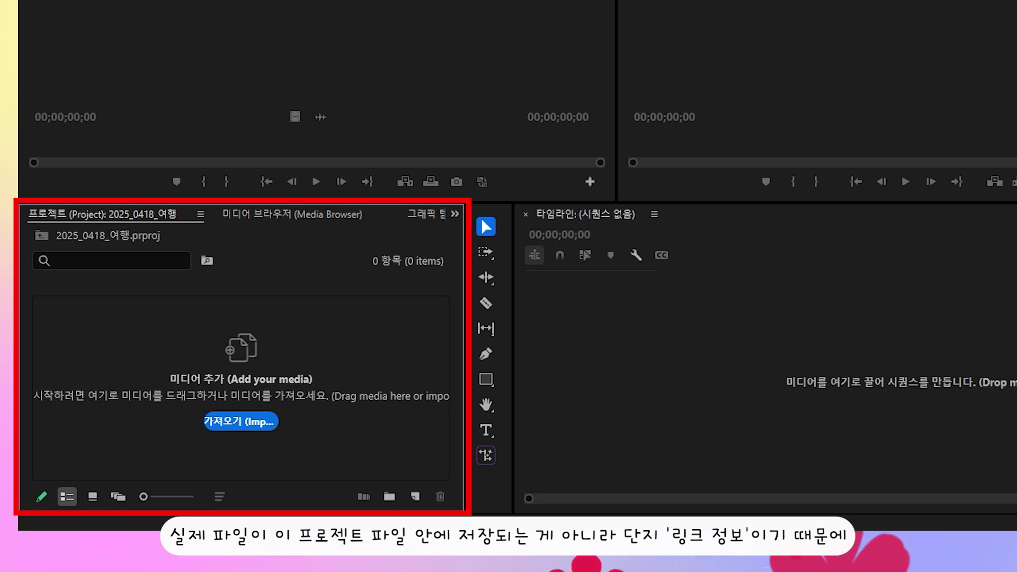
Import the eleven stock images into the project and look through the imported list
{"action": "left_click_drag", "start_coordinate": [18, 391], "coordinate": [185, 369]}
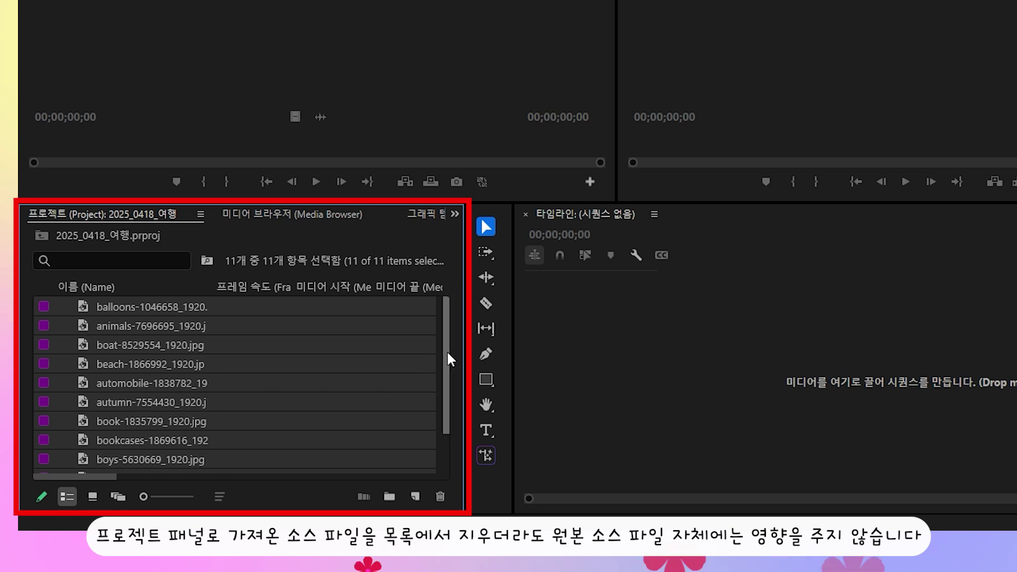
{"action": "left_click_drag", "start_coordinate": [447, 351], "coordinate": [444, 384]}
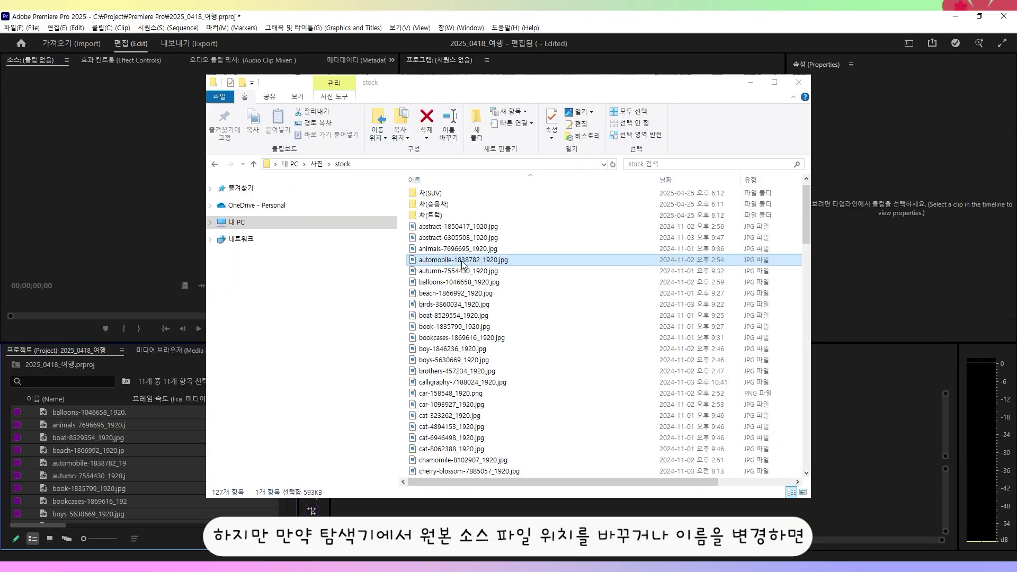
In File Explorer's stock folder, move automobile-1838782_1920.jpg into the 차(승용차) folder and rename autumn-7554430_1920.jpg to autumn-7554430_1920_트럭.jpg
{"action": "left_click_drag", "start_coordinate": [461, 259], "coordinate": [444, 214]}
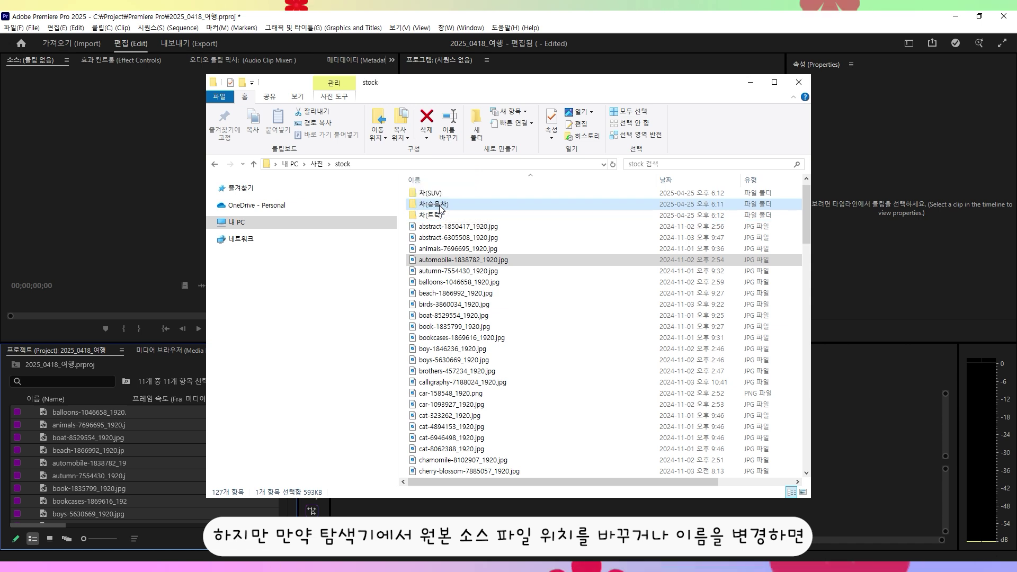
{"action": "left_click", "coordinate": [530, 260]}
{"action": "key", "text": "F2"}
{"action": "type", "text": "_트럭"}
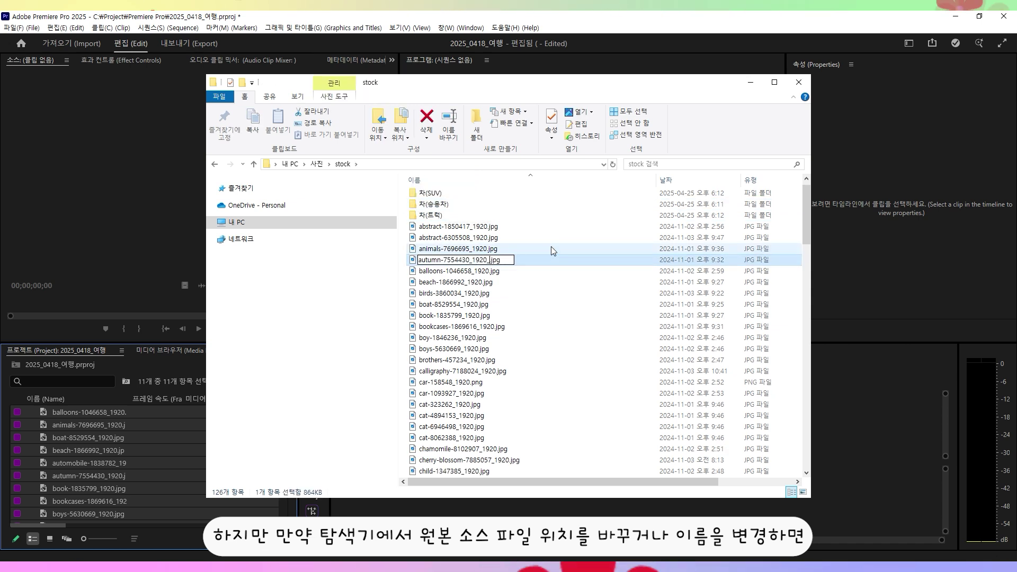
{"action": "key", "text": "Return"}
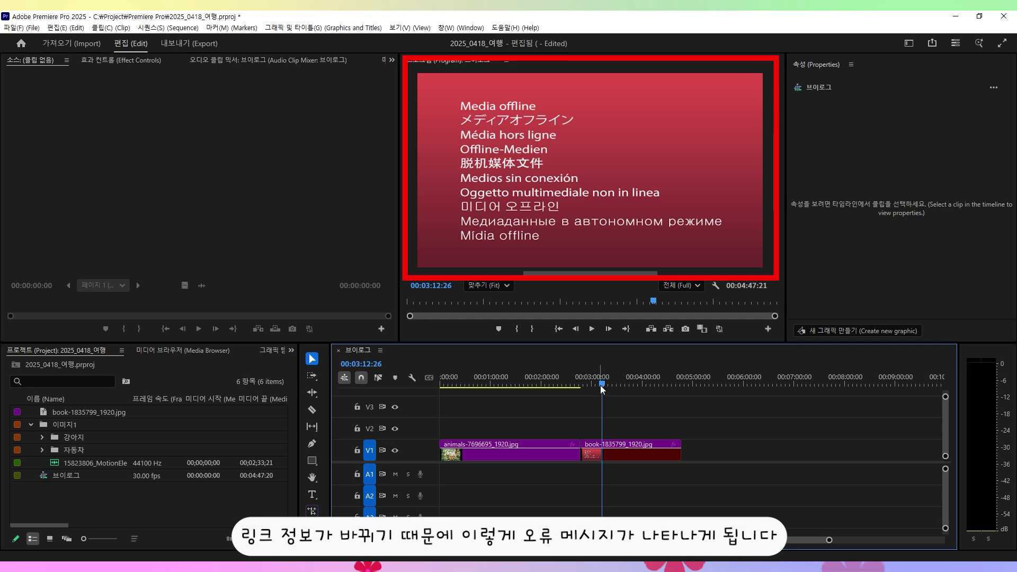
Open Link Media for the offline book-1835799_1920.jpg clip on track V1
{"action": "left_click", "coordinate": [646, 451]}
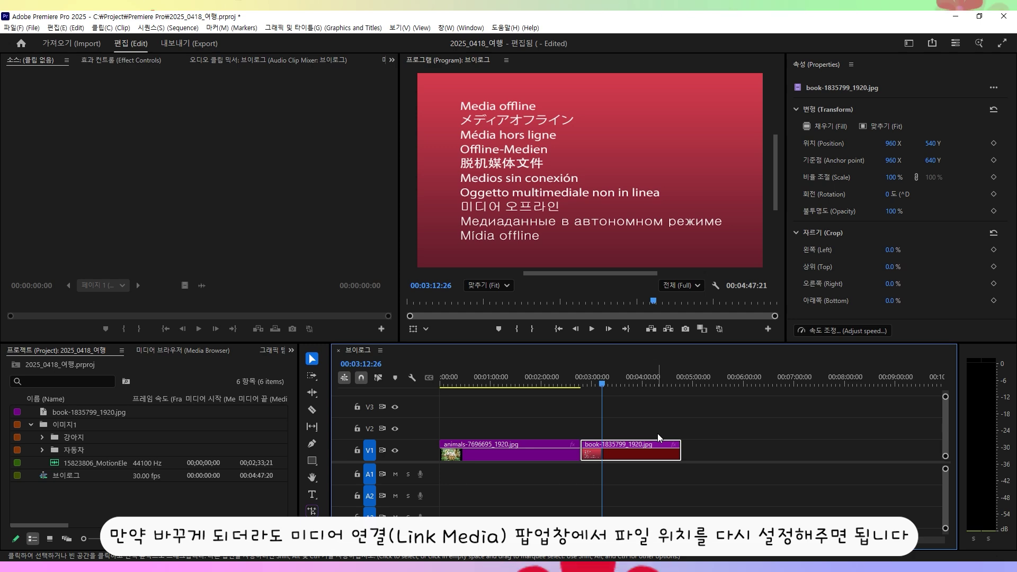
{"action": "right_click", "coordinate": [658, 443]}
{"action": "left_click", "coordinate": [712, 488]}
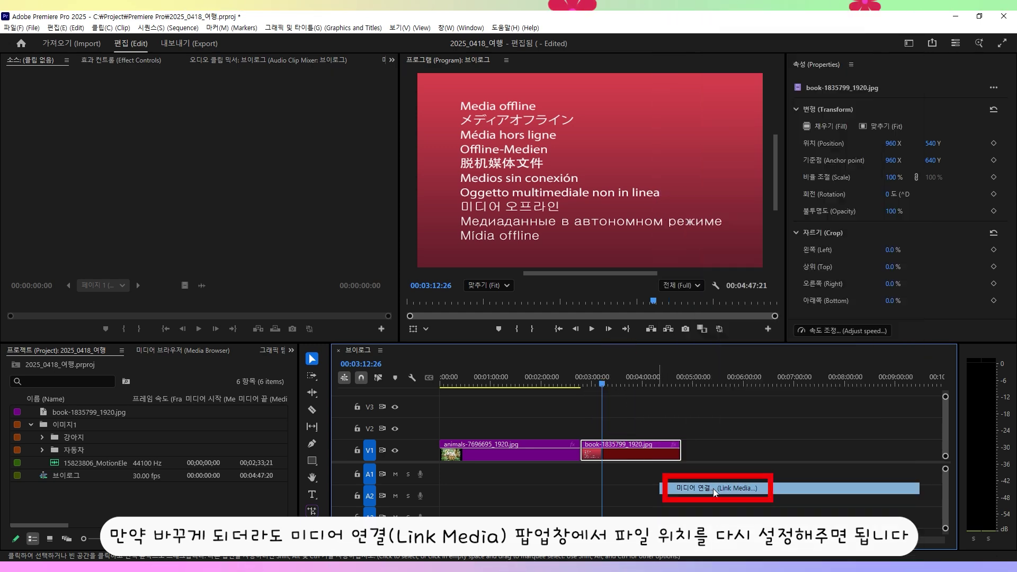
{"action": "left_click", "coordinate": [833, 396]}
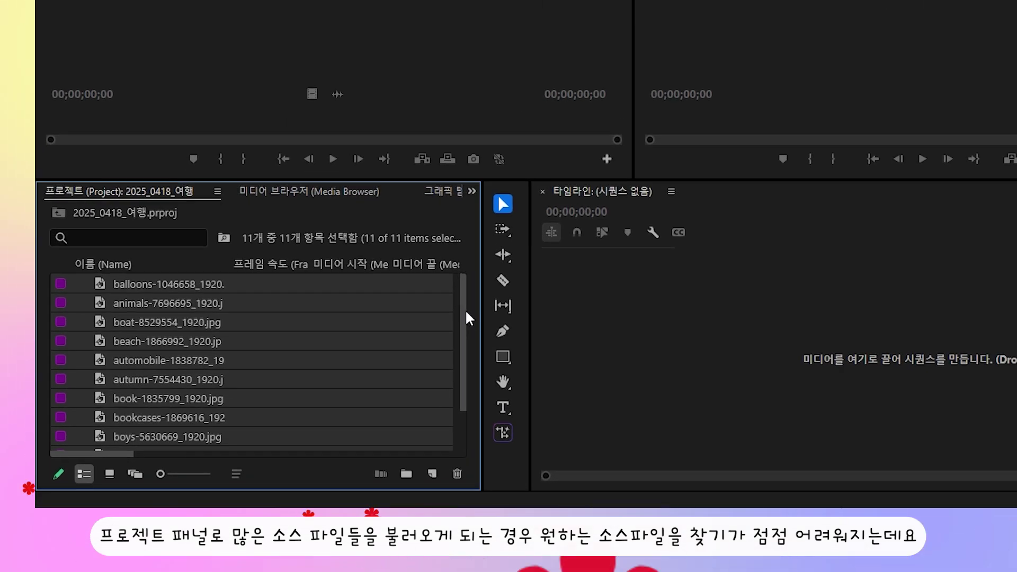
Create the bin 이미지1 with sub-bins 강아지 and 자동차, sort the images into them and collapse both sub-bins
{"action": "left_click", "coordinate": [404, 469]}
{"action": "type", "text": "이미지1"}
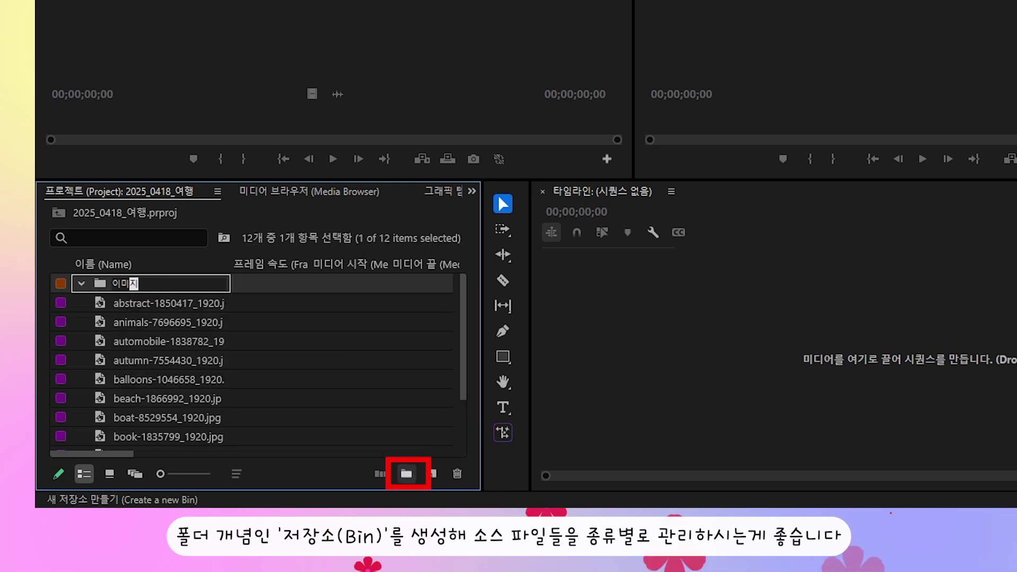
{"action": "left_click", "coordinate": [405, 472]}
{"action": "type", "text": "강아지"}
{"action": "left_click", "coordinate": [405, 474]}
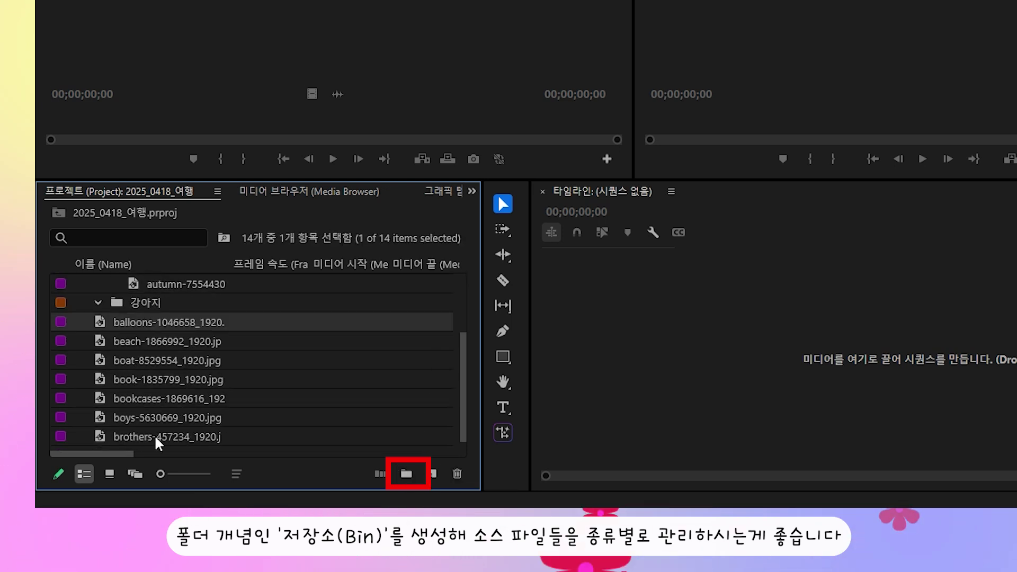
{"action": "left_click", "coordinate": [98, 302]}
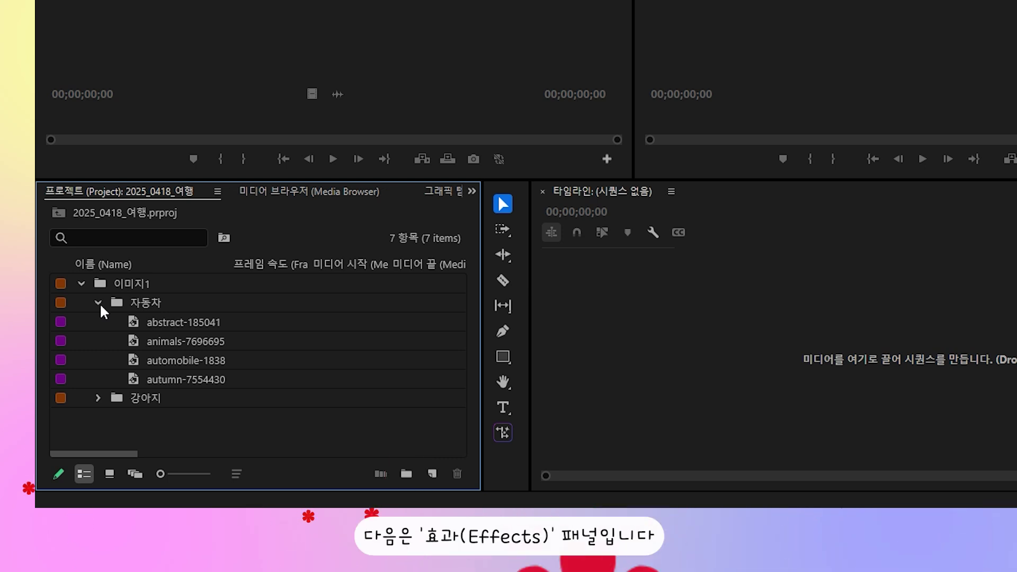
{"action": "left_click", "coordinate": [98, 302]}
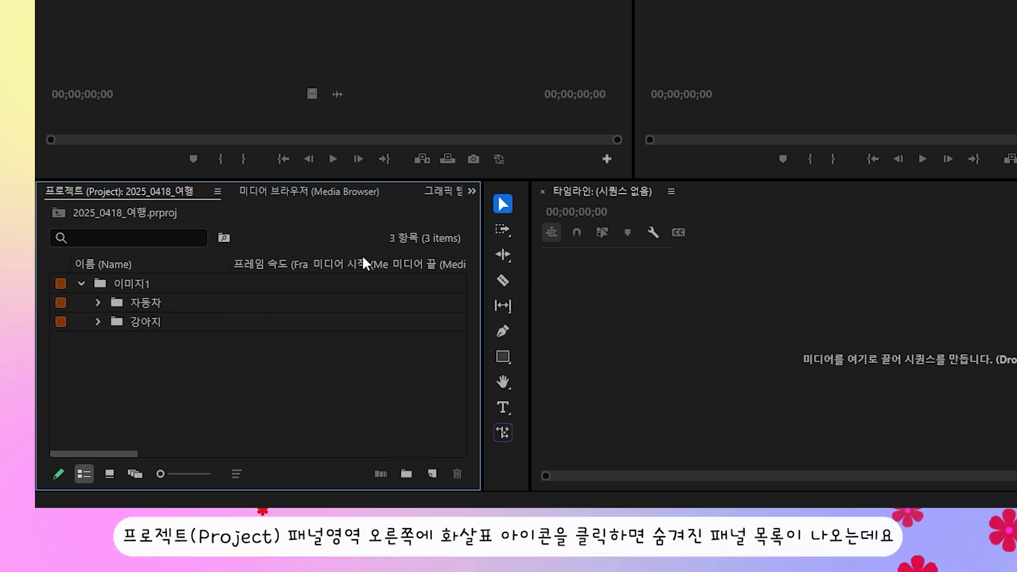
Open the Effects panel and look through the Audio Effects, Video Effects and Video Transitions categories
{"action": "left_click", "coordinate": [470, 190]}
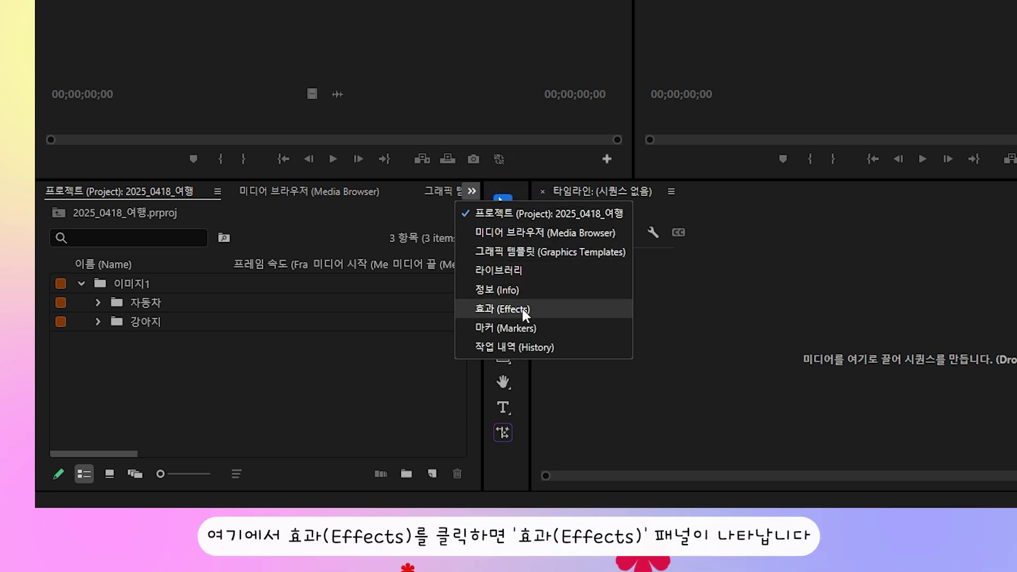
{"action": "left_click", "coordinate": [542, 314]}
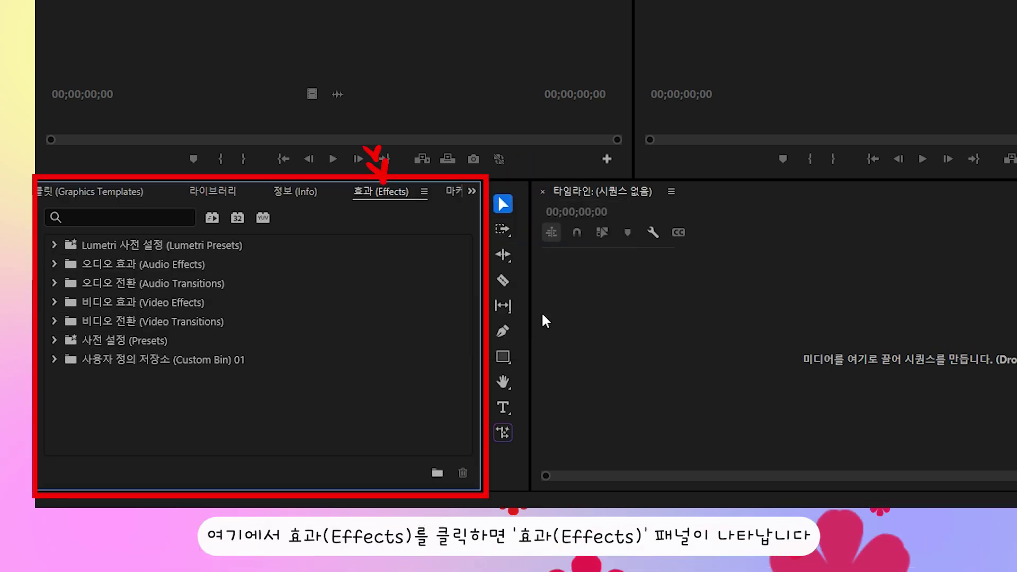
{"action": "left_click", "coordinate": [55, 264]}
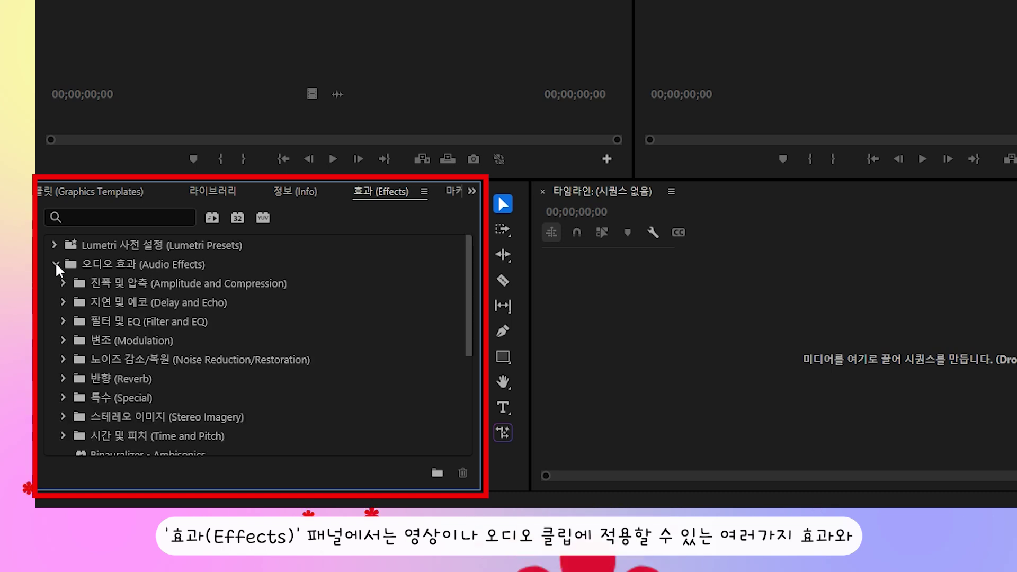
{"action": "left_click", "coordinate": [64, 281]}
{"action": "left_click", "coordinate": [55, 263]}
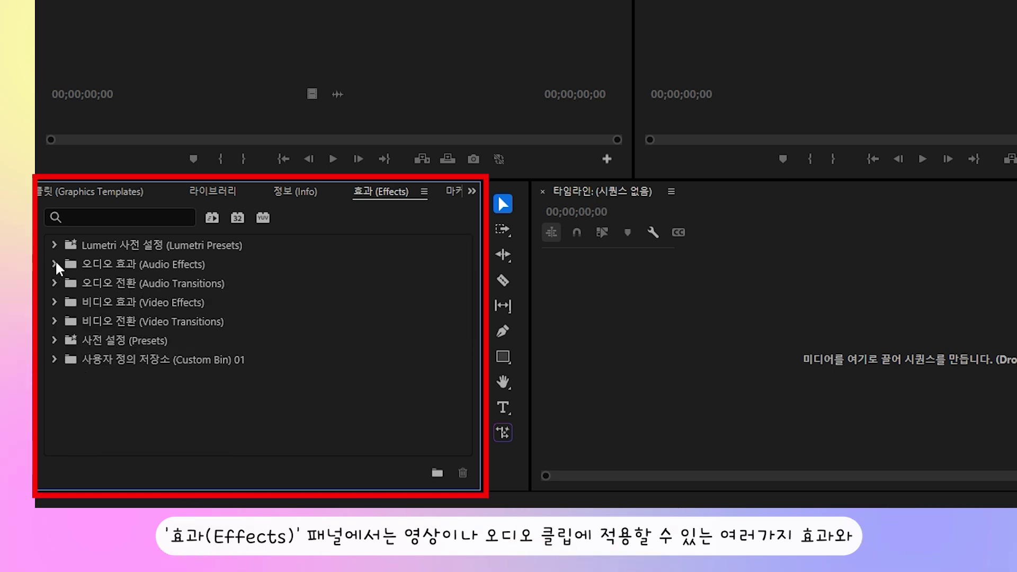
{"action": "left_click", "coordinate": [55, 302]}
{"action": "left_click", "coordinate": [55, 302]}
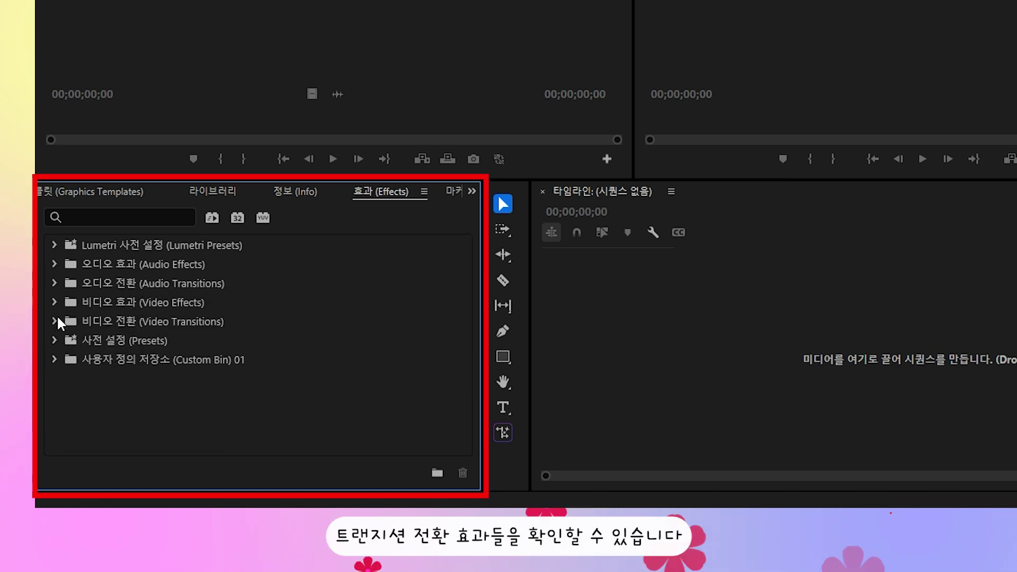
{"action": "left_click", "coordinate": [55, 321]}
{"action": "left_click", "coordinate": [55, 321]}
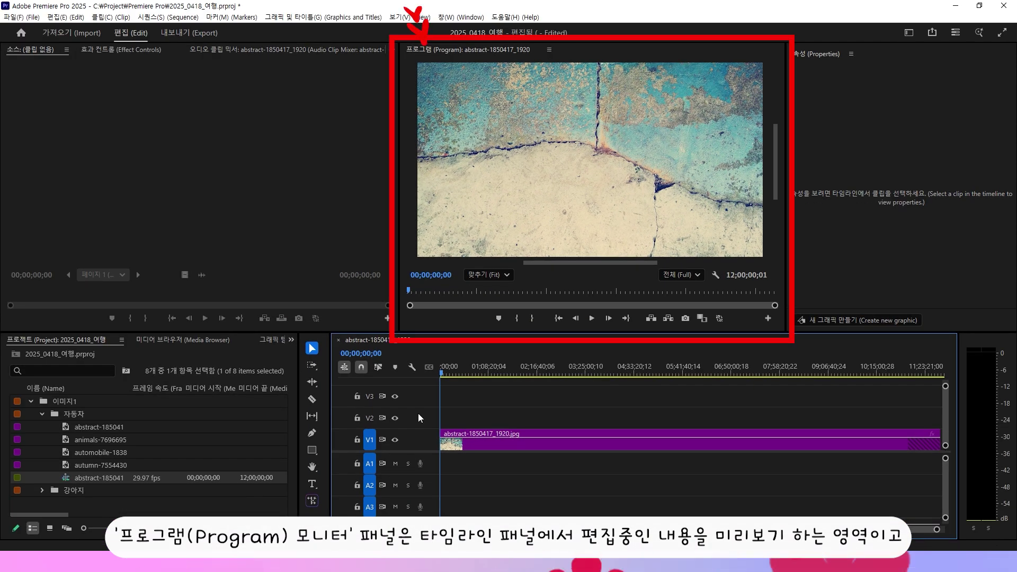
Put the playhead at the sequence start and preview the autumn-7554430 image in the Source monitor
{"action": "left_click_drag", "start_coordinate": [440, 372], "coordinate": [385, 374]}
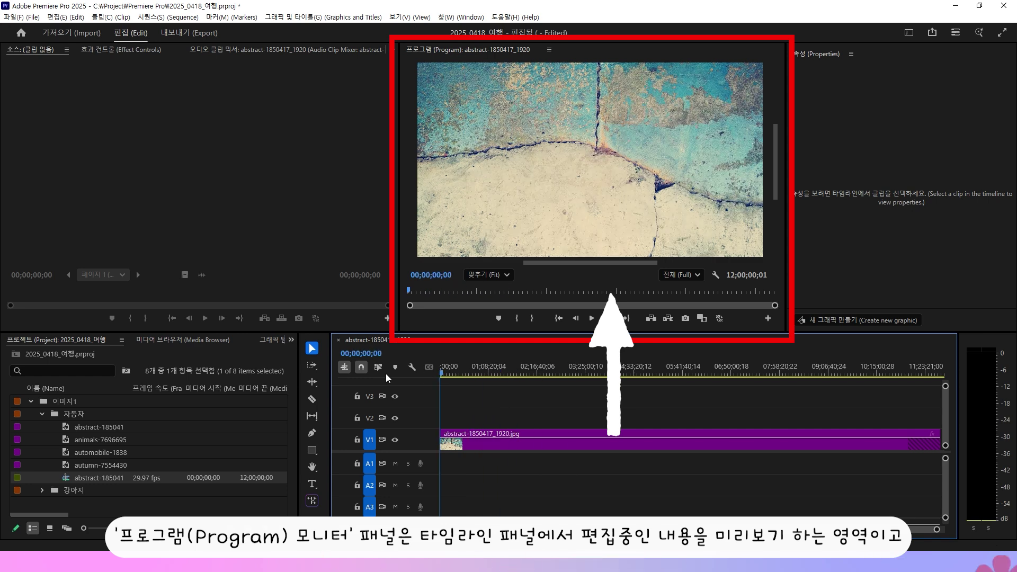
{"action": "double_click", "coordinate": [83, 466]}
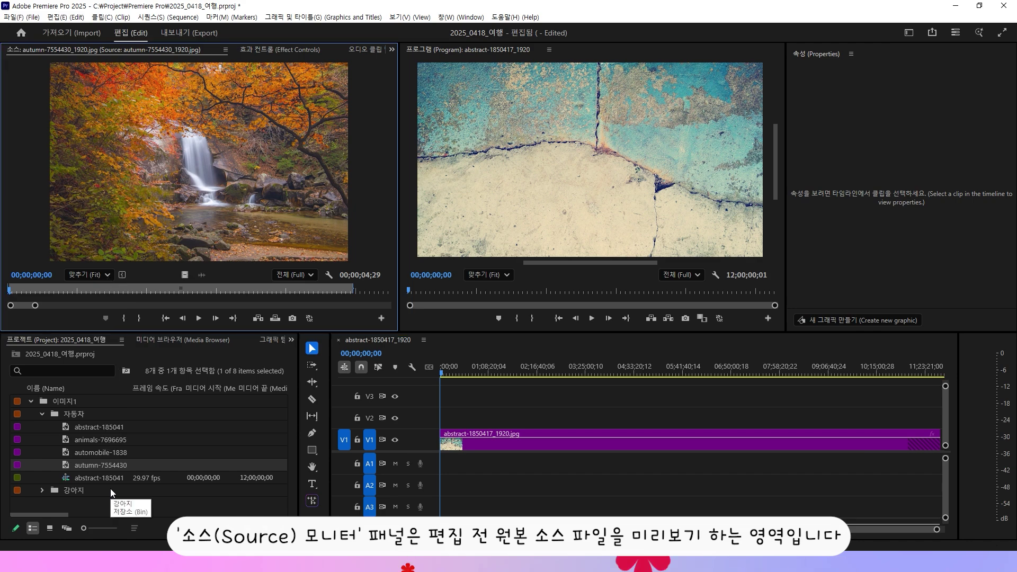
Show the effect controls of the abstract-1850417_1920.jpg clip on V1 and play the sequence to watch the audio levels
{"action": "left_click", "coordinate": [260, 49]}
{"action": "left_click", "coordinate": [460, 435]}
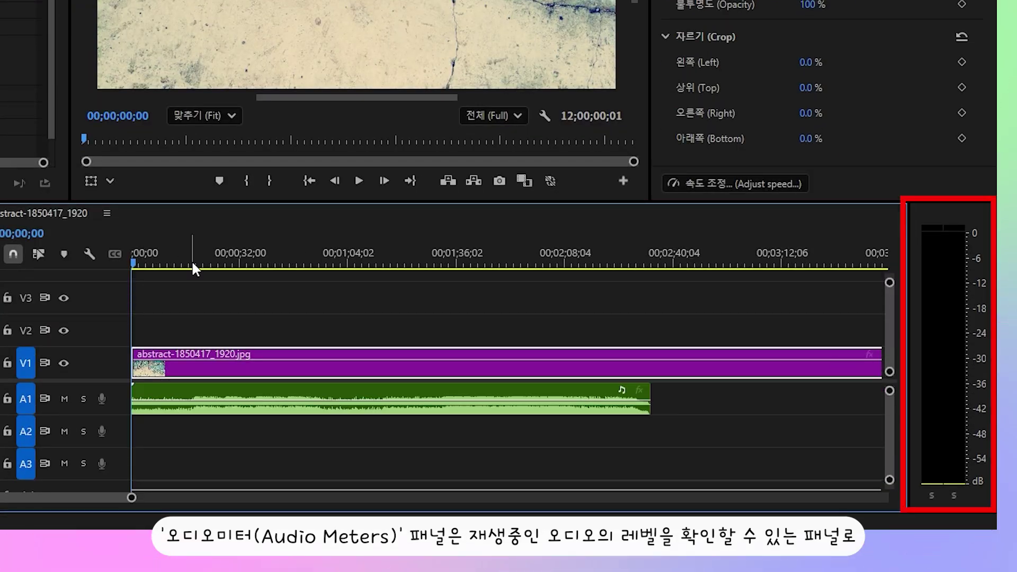
{"action": "key", "text": "space"}
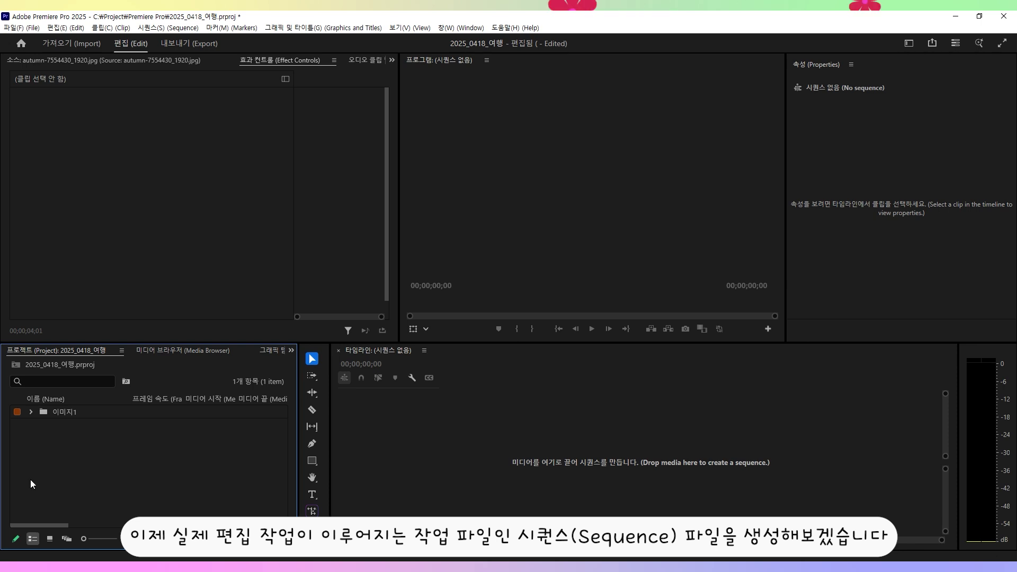
Start a new sequence from the project and look through the UHD (4K) and Social preset groups
{"action": "right_click", "coordinate": [92, 453]}
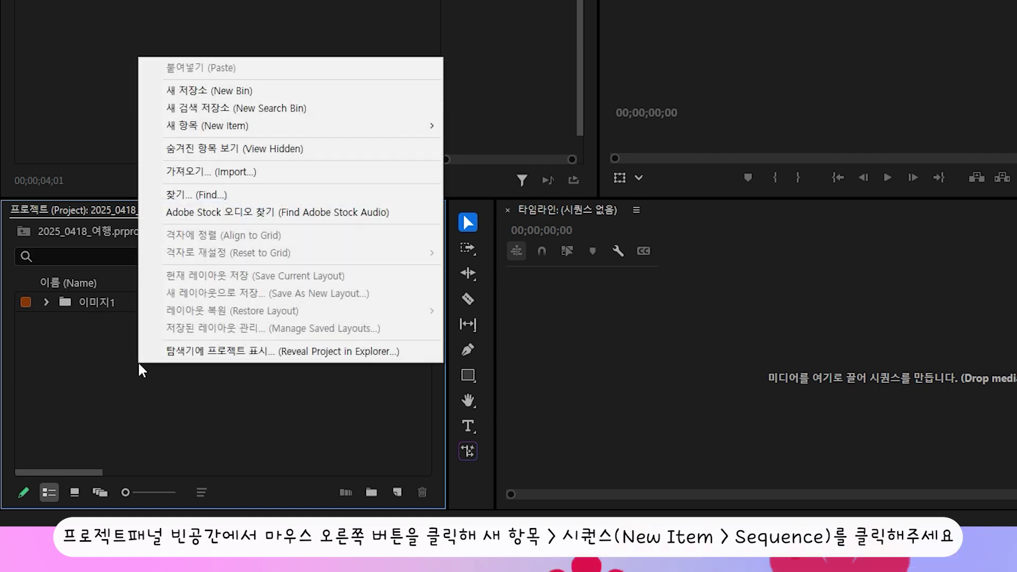
{"action": "mouse_move", "coordinate": [357, 129]}
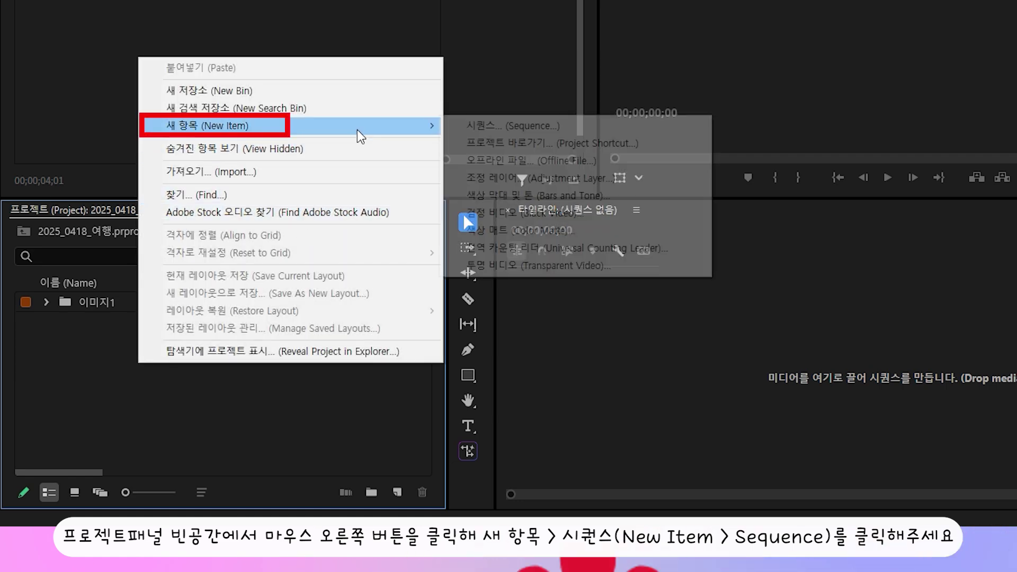
{"action": "left_click", "coordinate": [538, 130]}
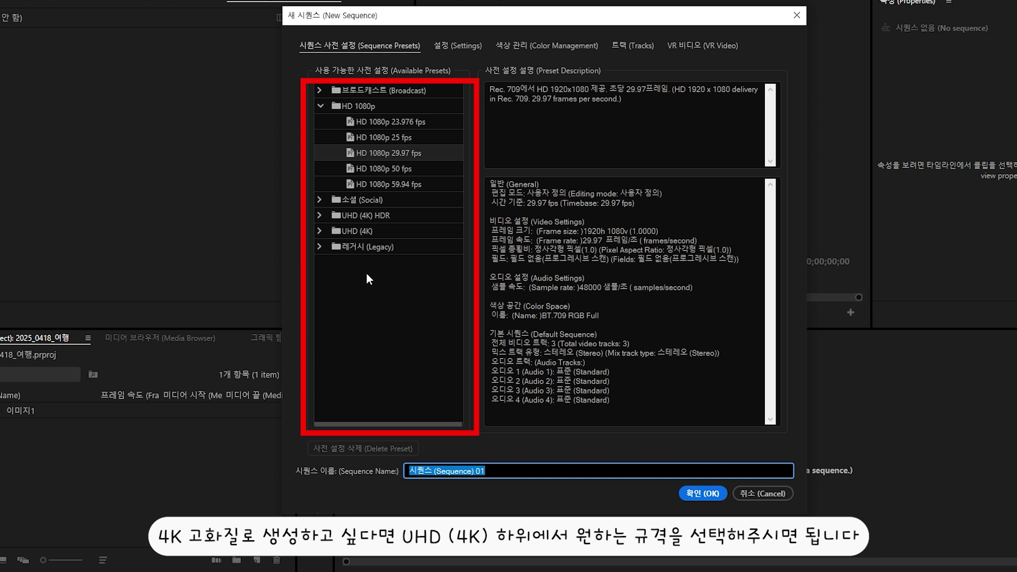
{"action": "left_click", "coordinate": [321, 230]}
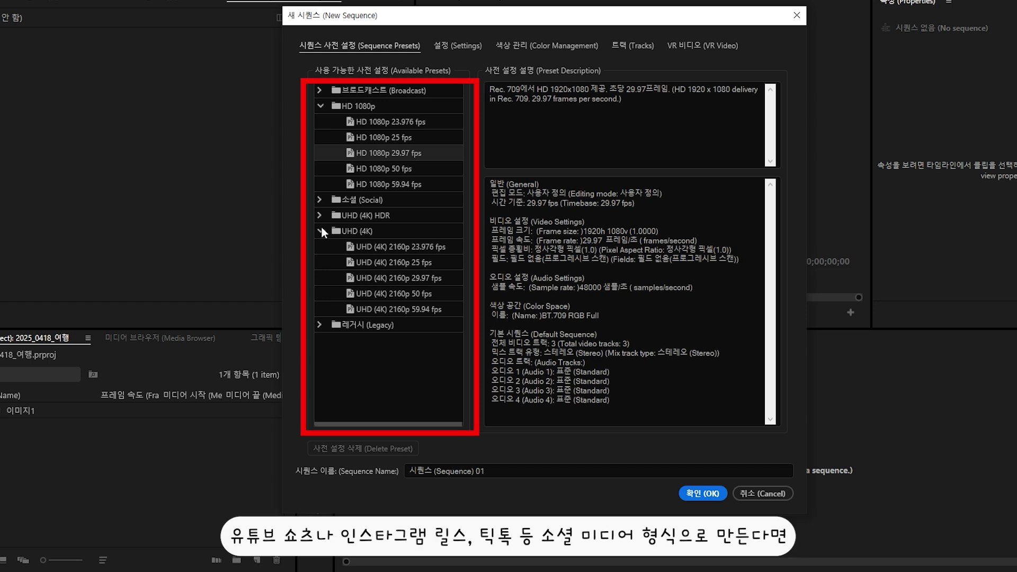
{"action": "left_click", "coordinate": [321, 228]}
{"action": "left_click", "coordinate": [319, 200]}
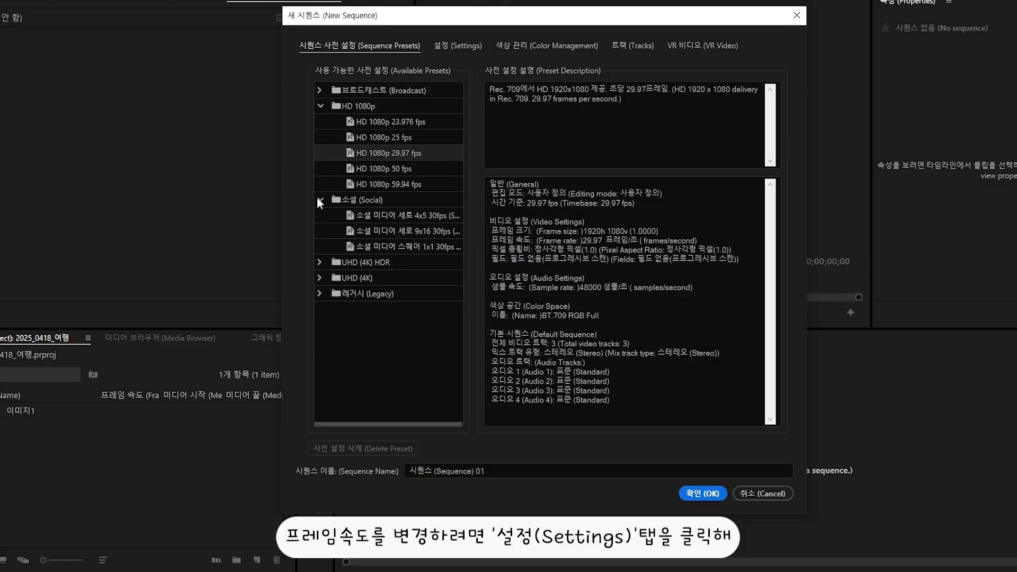
Set the new sequence's timebase to 30.00 frames/second, name it 브이로그 and create it
{"action": "left_click", "coordinate": [471, 49]}
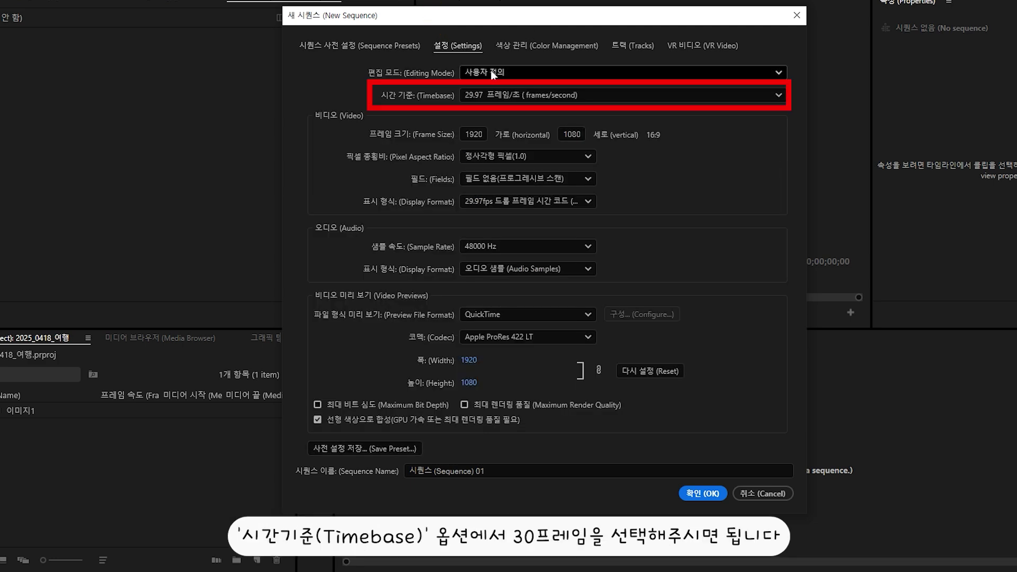
{"action": "left_click", "coordinate": [503, 95]}
{"action": "left_click", "coordinate": [528, 236]}
{"action": "left_click", "coordinate": [439, 471]}
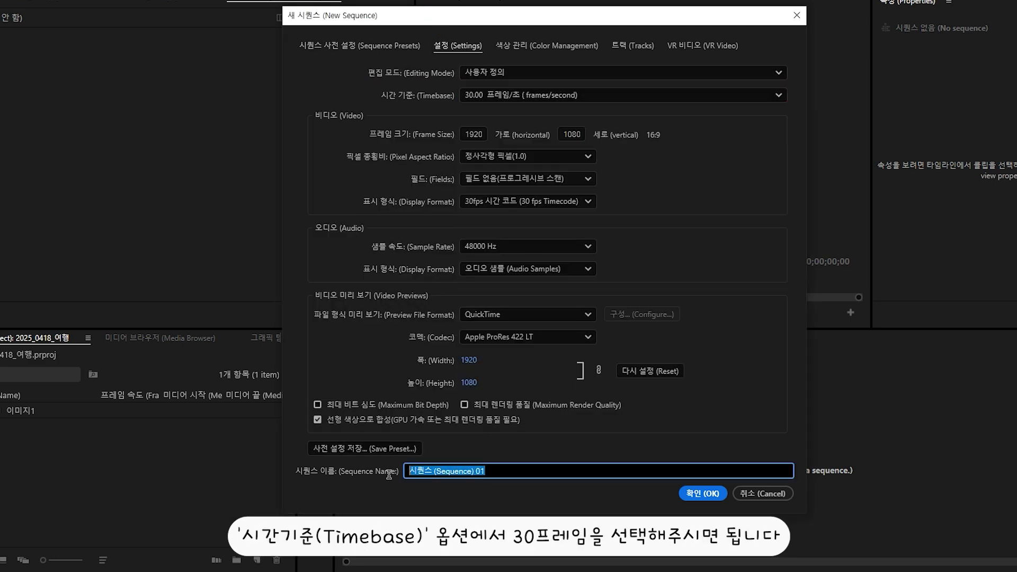
{"action": "type", "text": "ㅂㅡ이로그"}
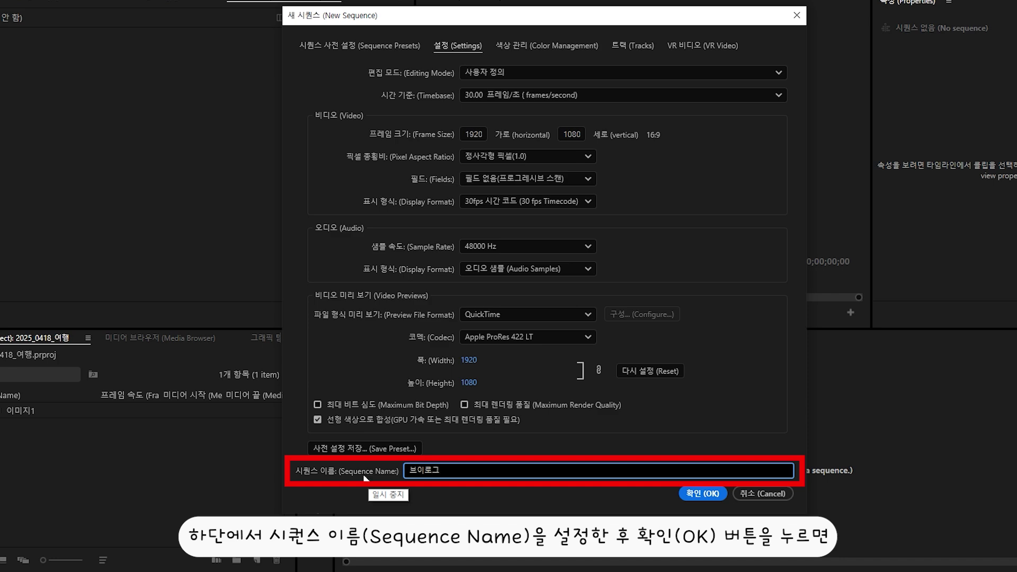
{"action": "left_click", "coordinate": [687, 496]}
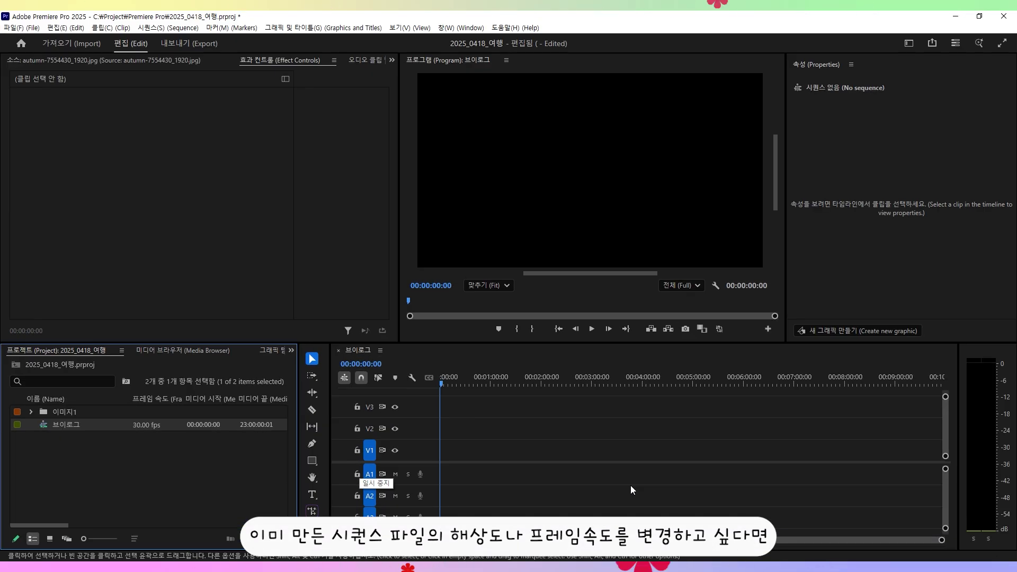
View the 브이로그 sequence's settings, close them unchanged and bring up the commands for that sequence in the project
{"action": "left_click", "coordinate": [159, 27]}
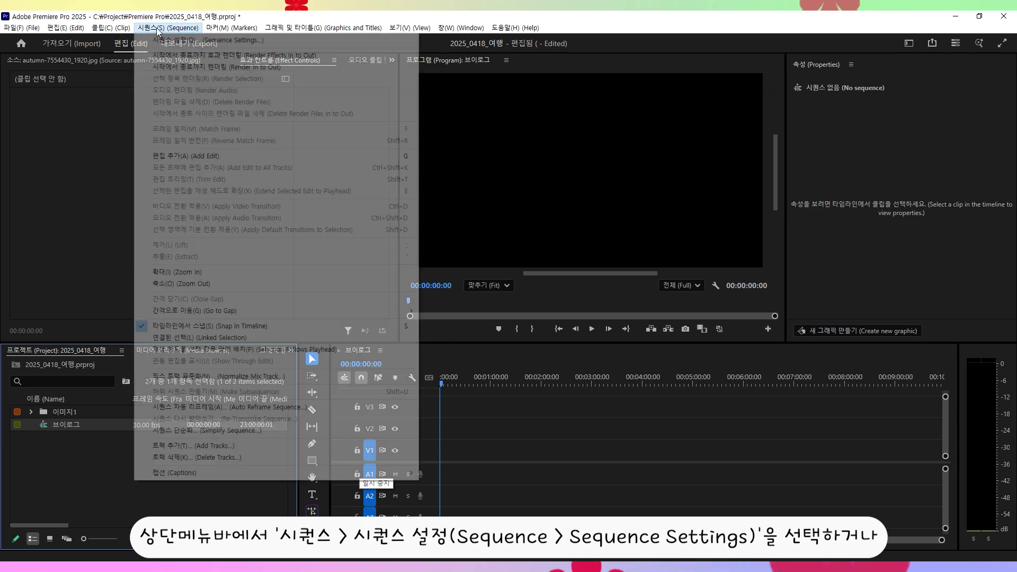
{"action": "left_click", "coordinate": [162, 40]}
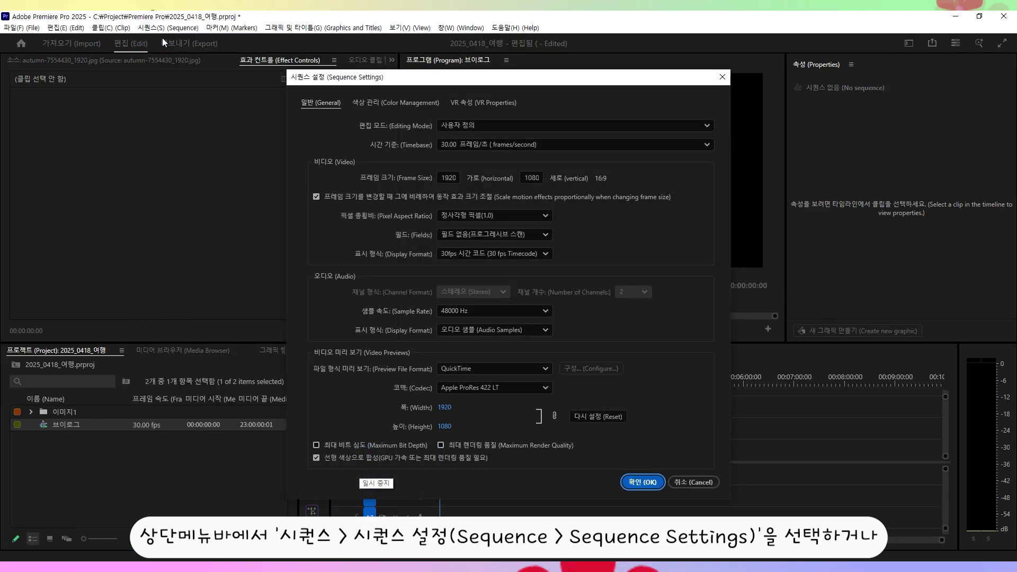
{"action": "key", "text": "Escape"}
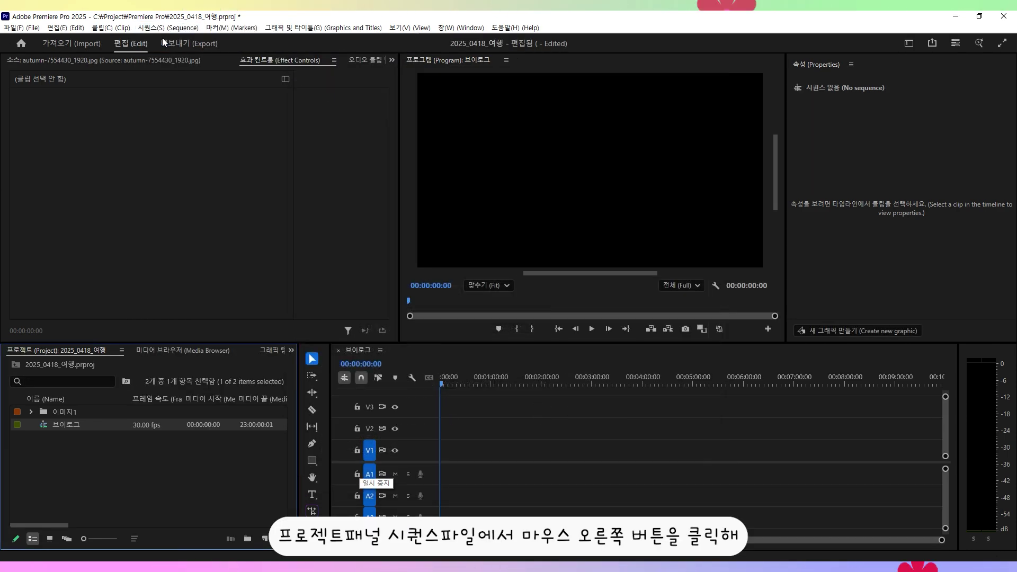
{"action": "right_click", "coordinate": [99, 427]}
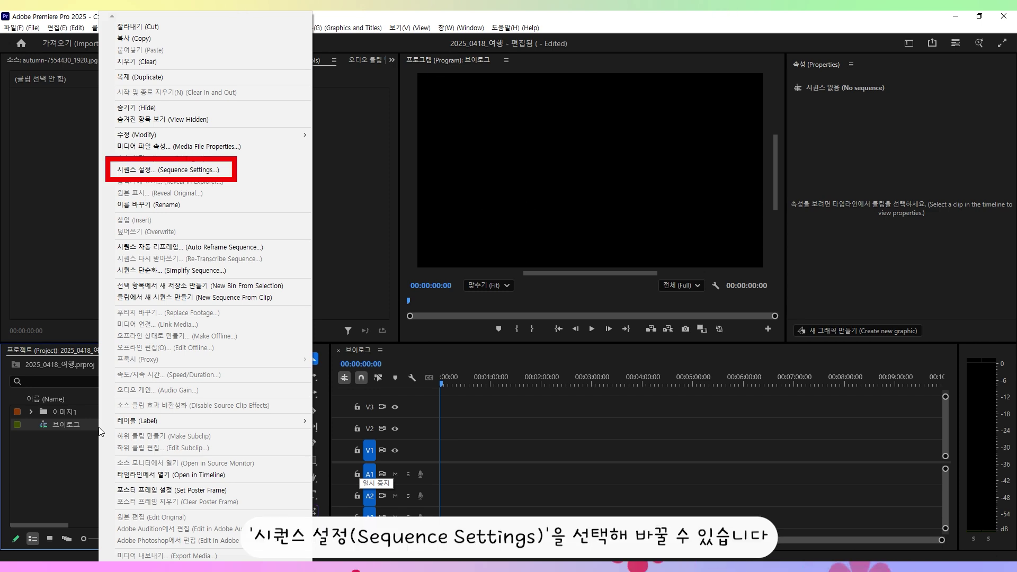